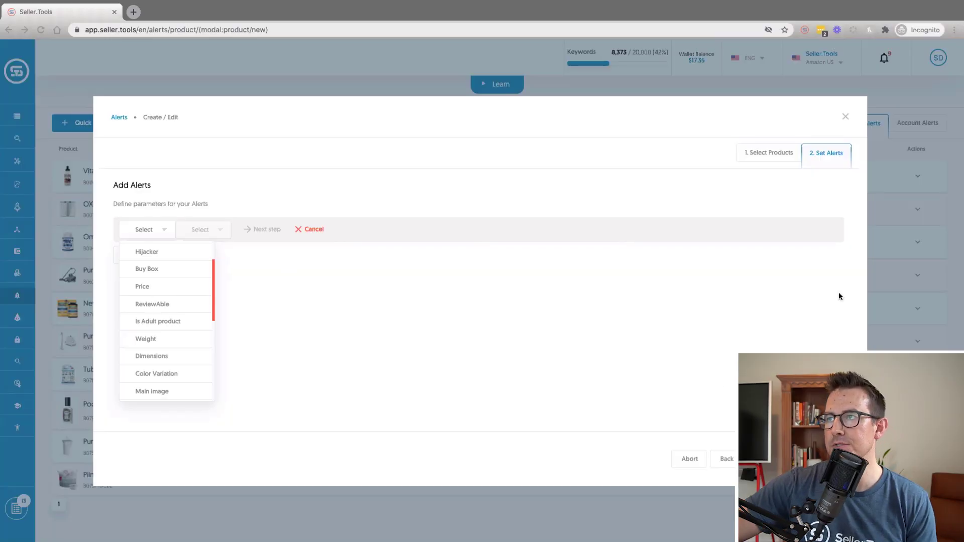
# Abort the unfinished alert, then open and dismiss Add Product on the Products page.
pyautogui.click(688, 458)
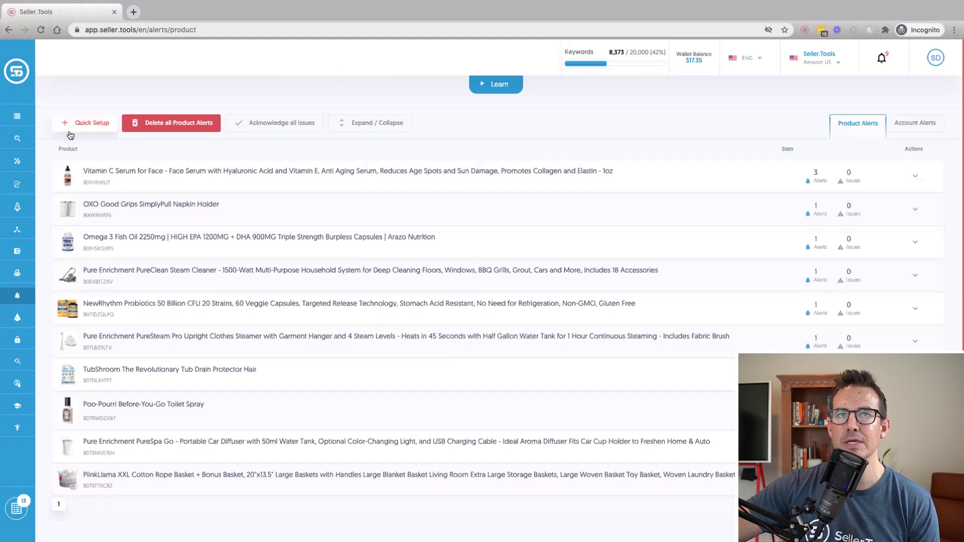
pyautogui.click(25, 124)
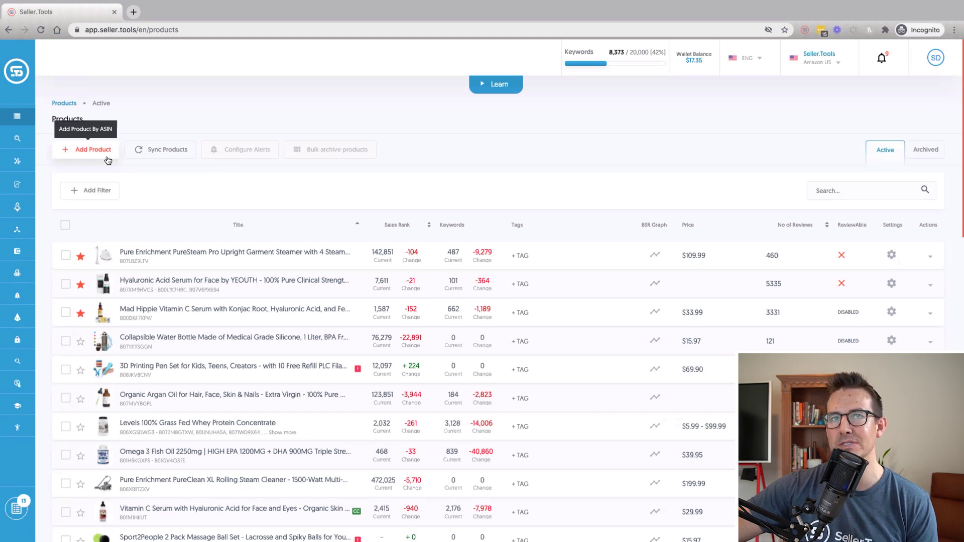
pyautogui.click(93, 150)
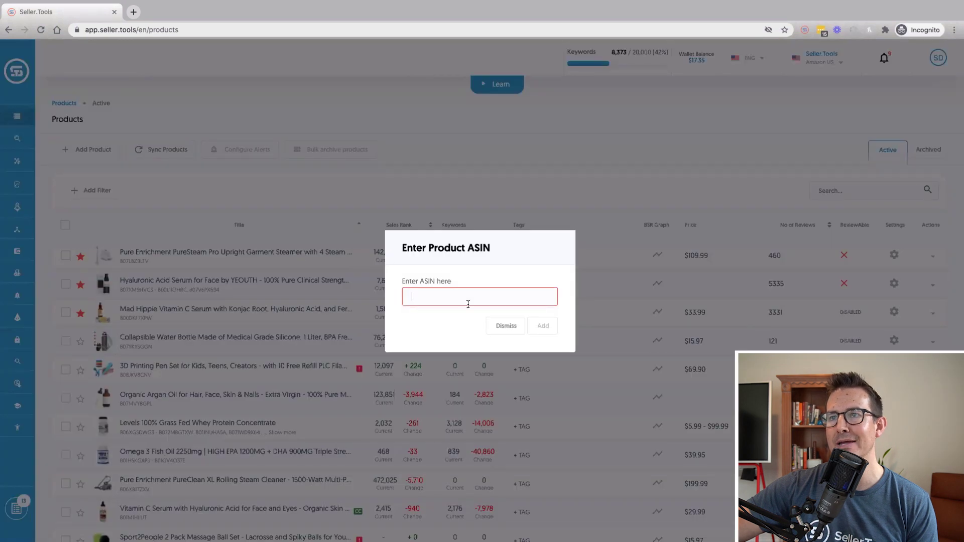
pyautogui.click(506, 326)
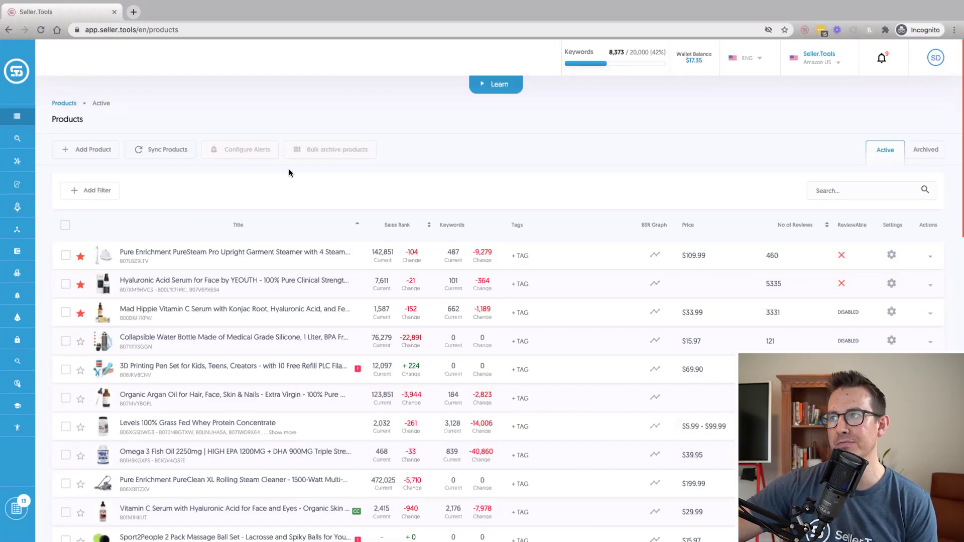
# Open and close the first product's Actions menu, then return to Product Alerts.
pyautogui.click(930, 256)
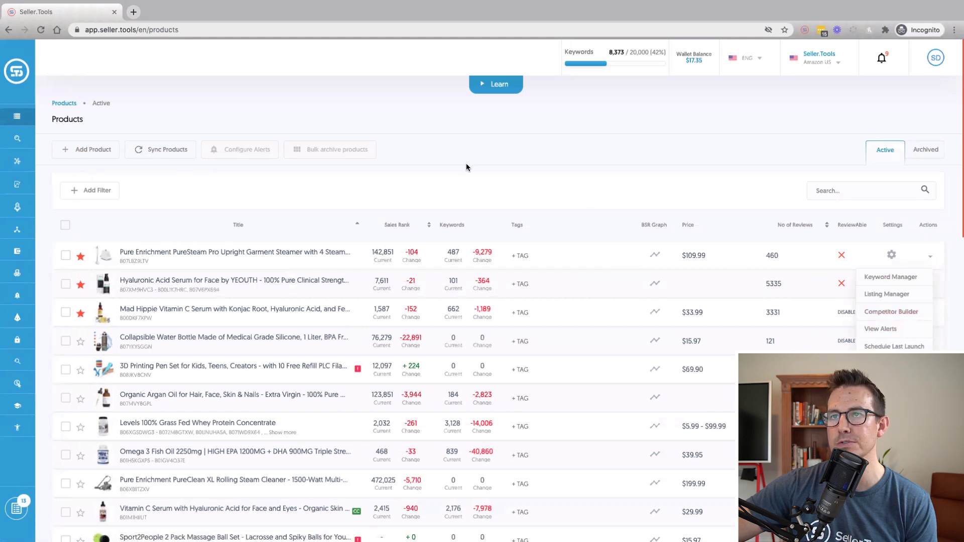
pyautogui.click(161, 166)
pyautogui.moveTo(21, 168)
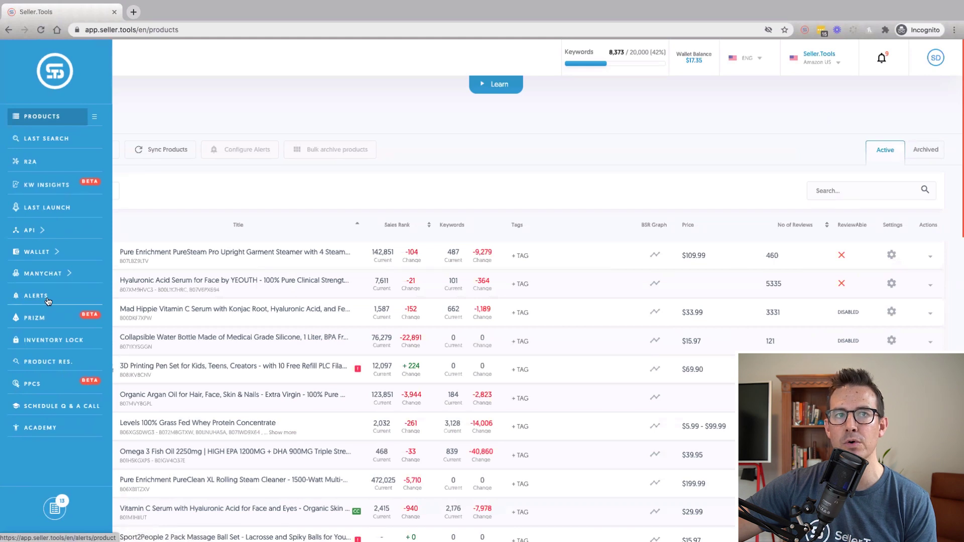
pyautogui.click(48, 300)
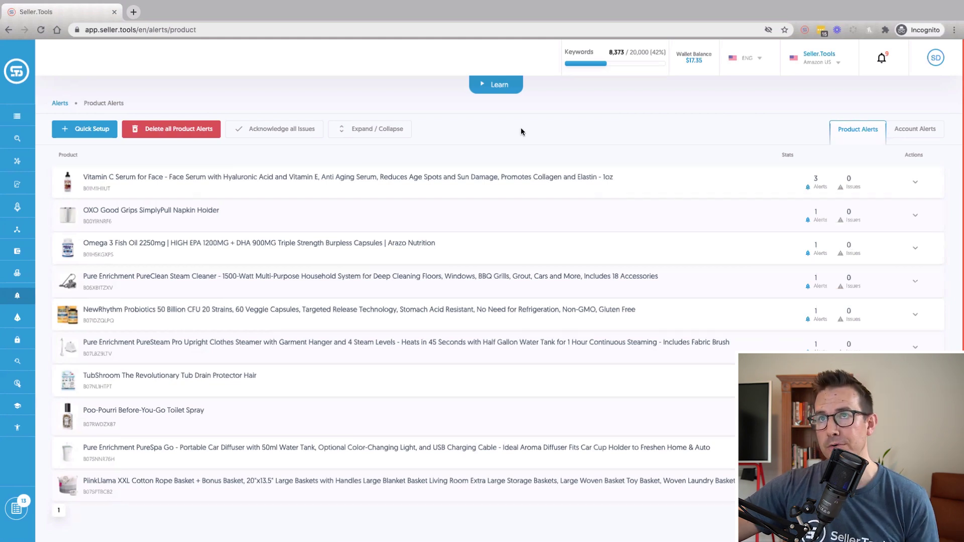
pyautogui.click(364, 129)
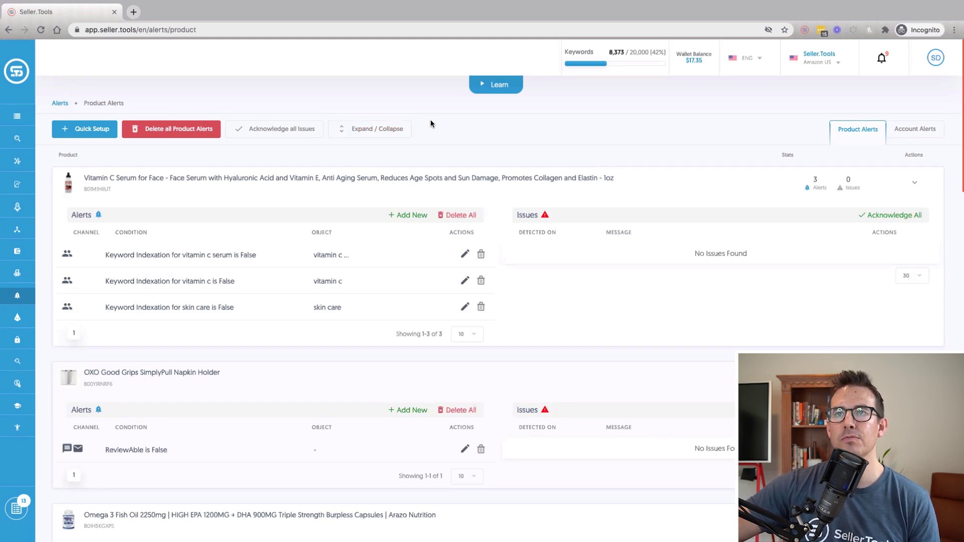
pyautogui.click(386, 136)
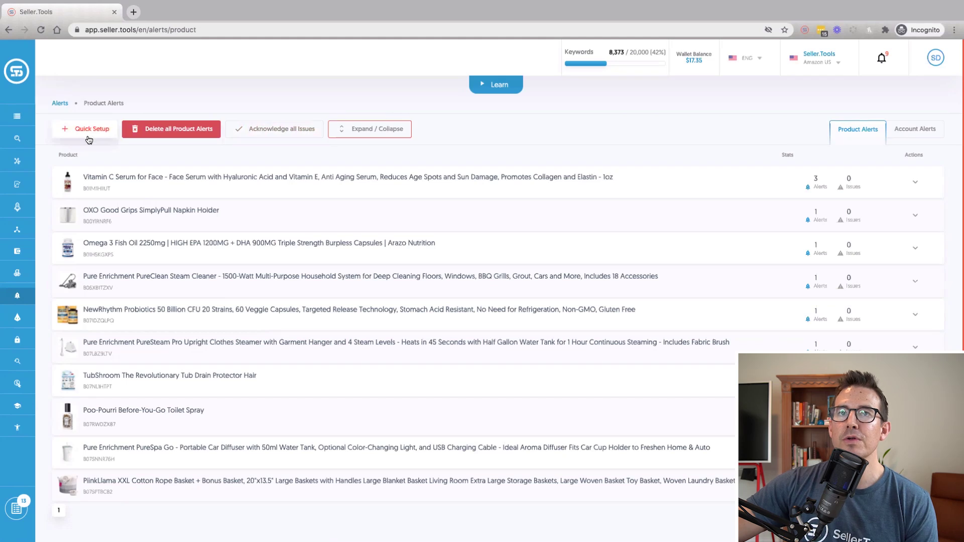
# Launch Quick Setup and choose Create Product alerts.
pyautogui.click(88, 137)
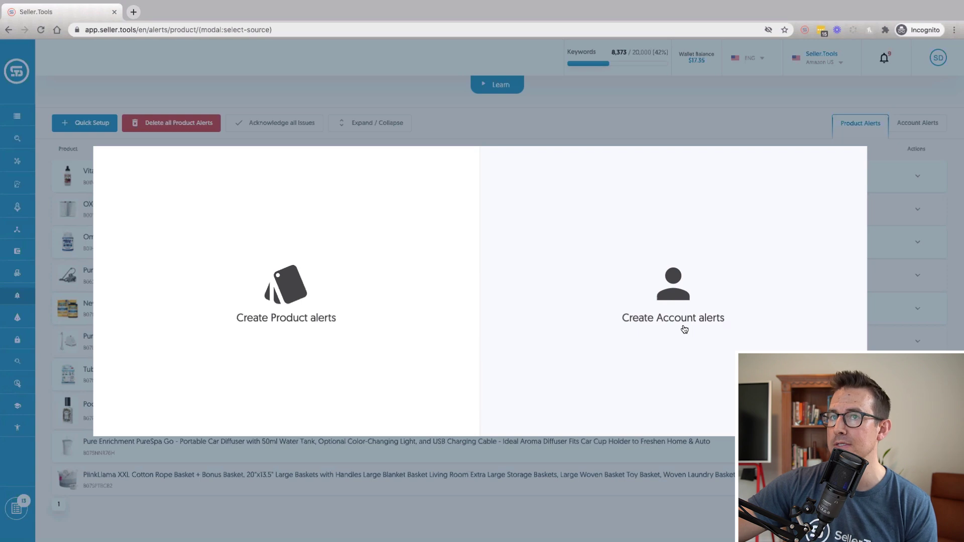
pyautogui.click(318, 332)
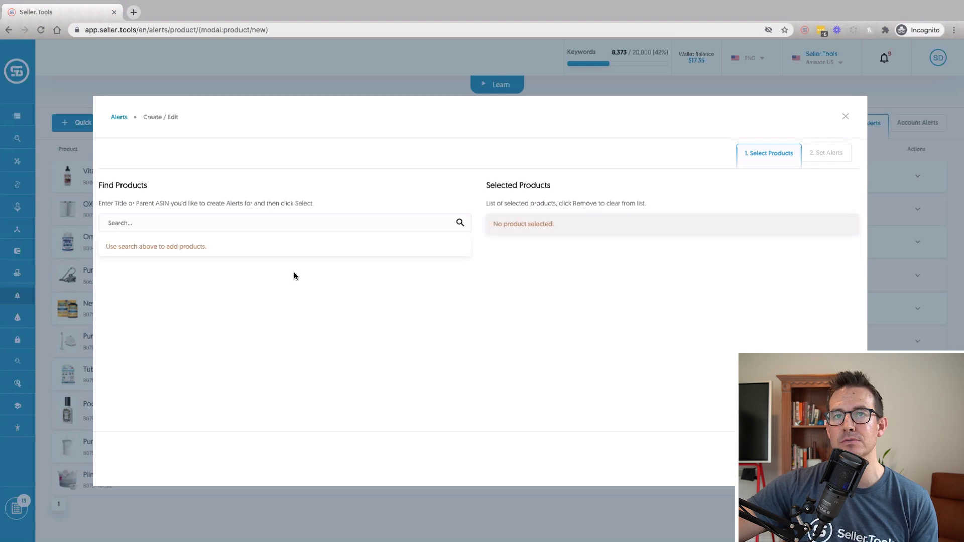
# Search 'hya', select the YEOUTH Hyaluronic Acid Serum, and proceed to setting alerts.
pyautogui.click(262, 221)
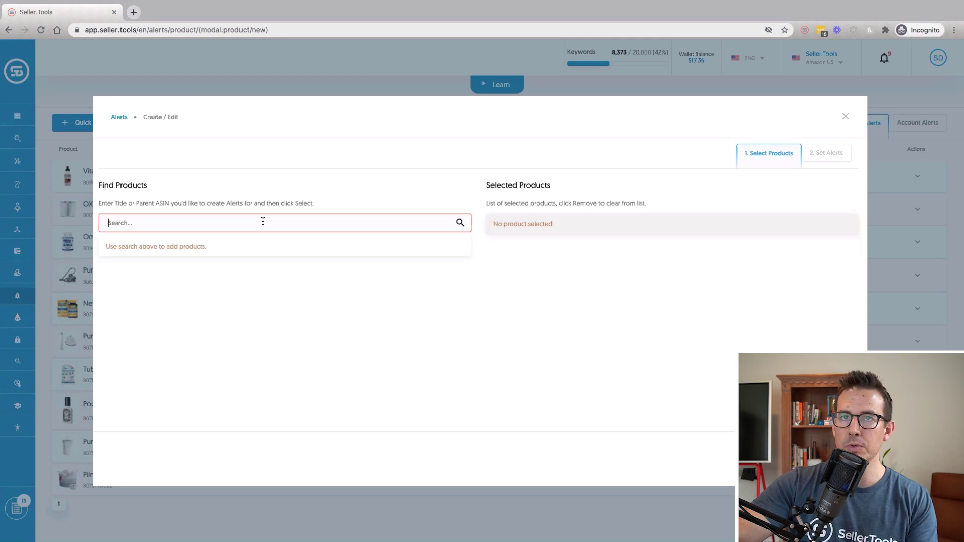
pyautogui.write('hyal')
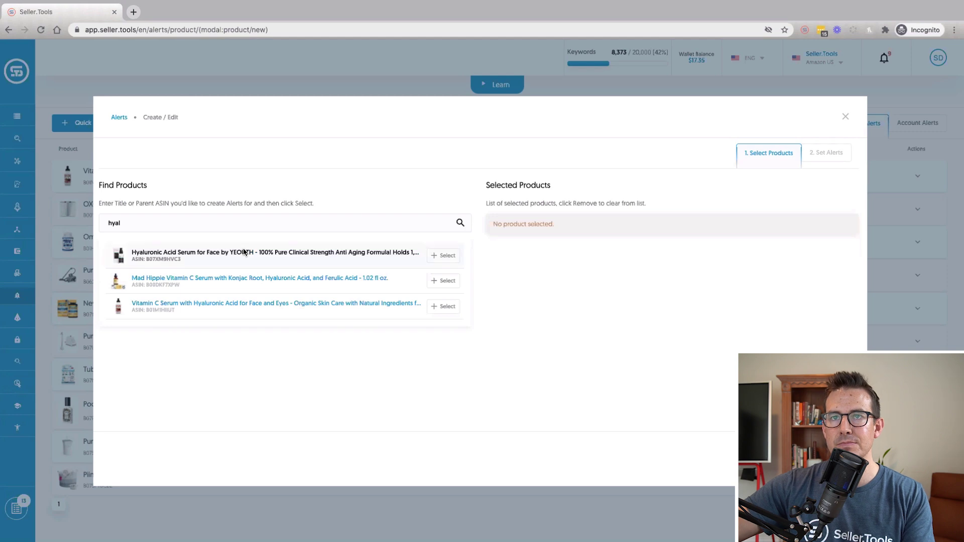
pyautogui.click(445, 259)
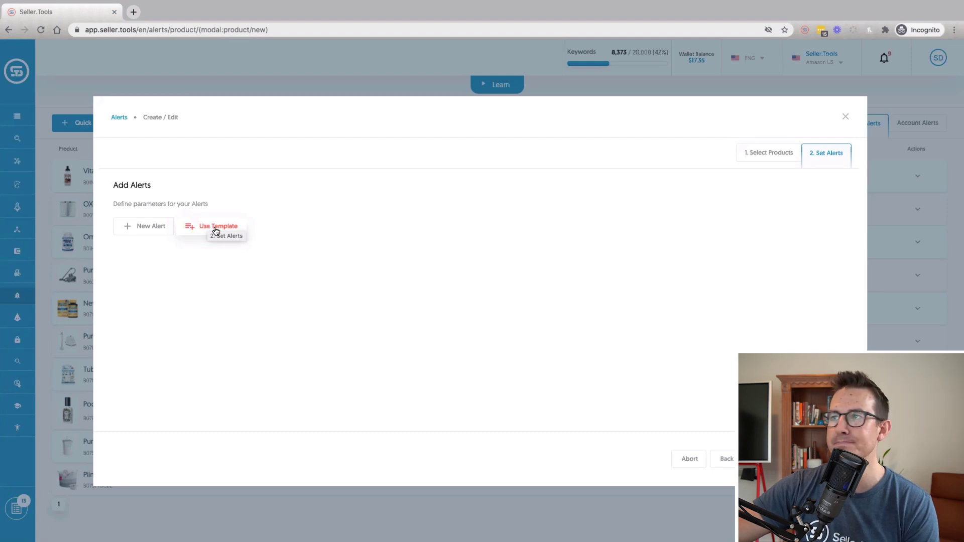
pyautogui.click(149, 232)
# Choose Is Adult product as the new alert's type.
pyautogui.click(162, 235)
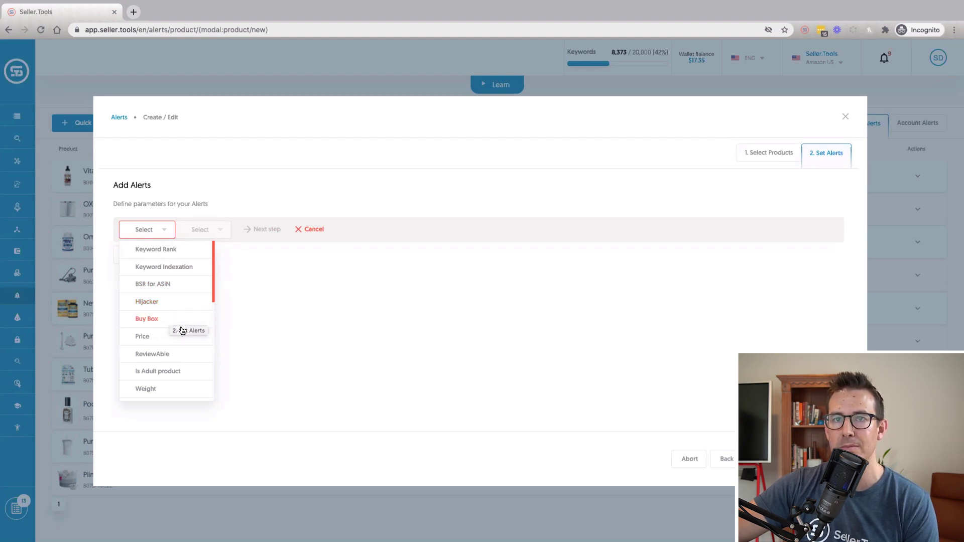
pyautogui.scroll(-1, 180, 351)
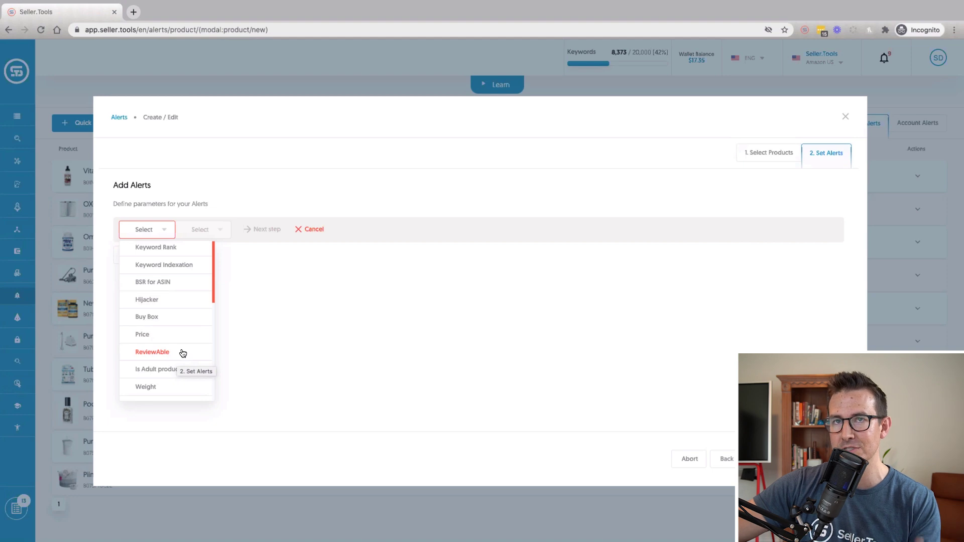
pyautogui.scroll(-1, 182, 353)
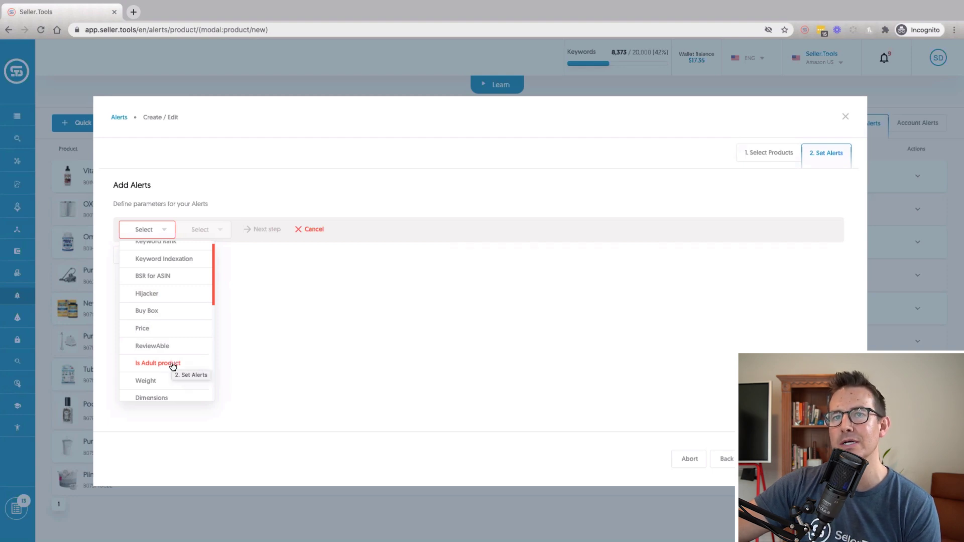
pyautogui.click(172, 365)
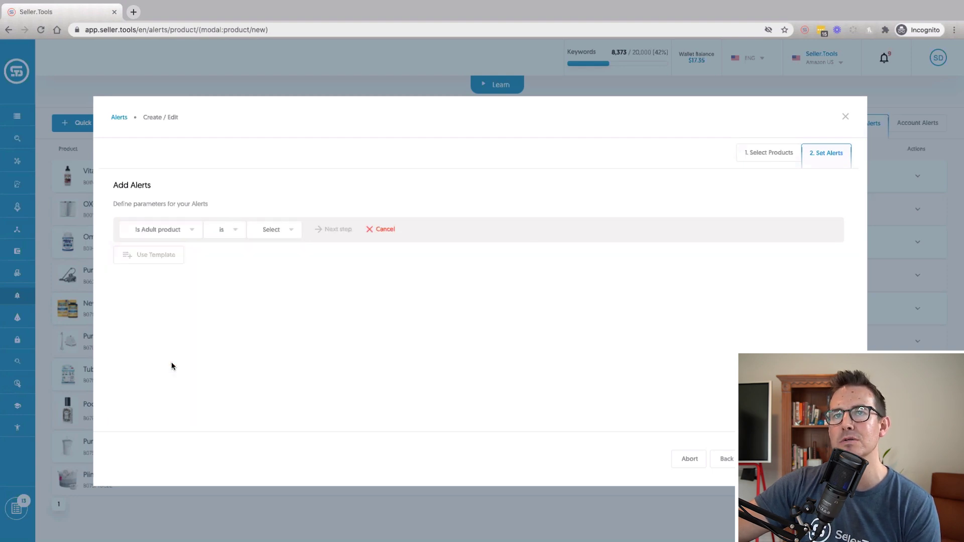
# Set the alert condition to Is Adult product is Set.
pyautogui.click(285, 229)
pyautogui.click(280, 250)
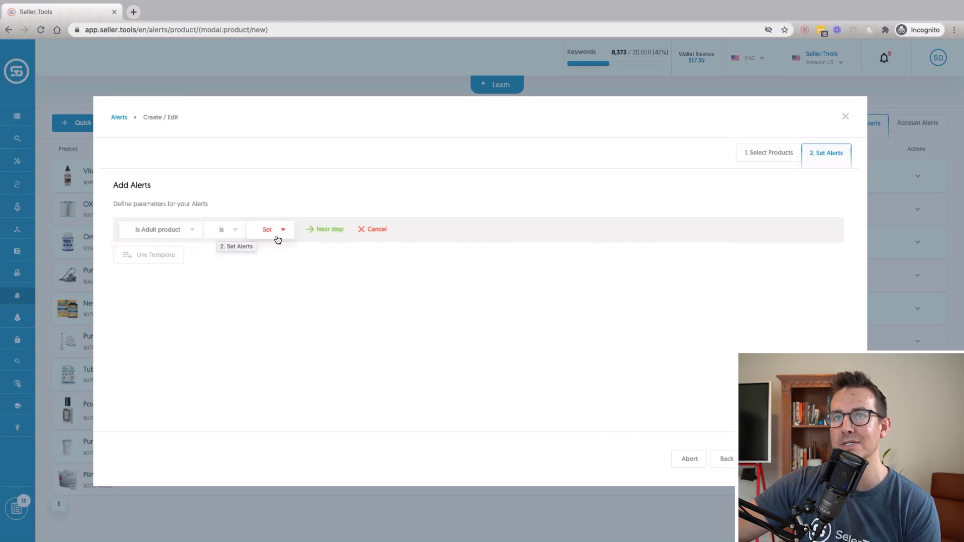
pyautogui.click(328, 230)
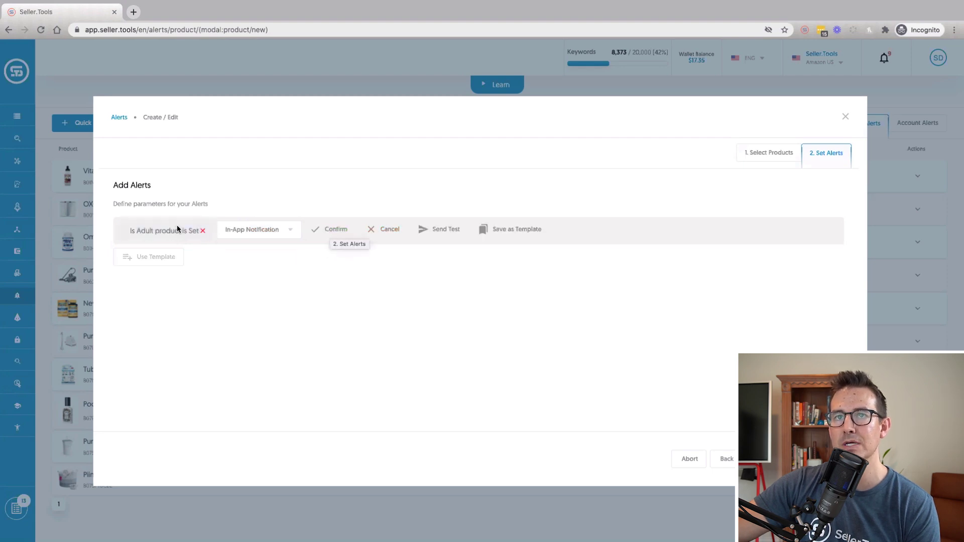
# Choose FB Messenger as the alert's delivery channel.
pyautogui.click(291, 231)
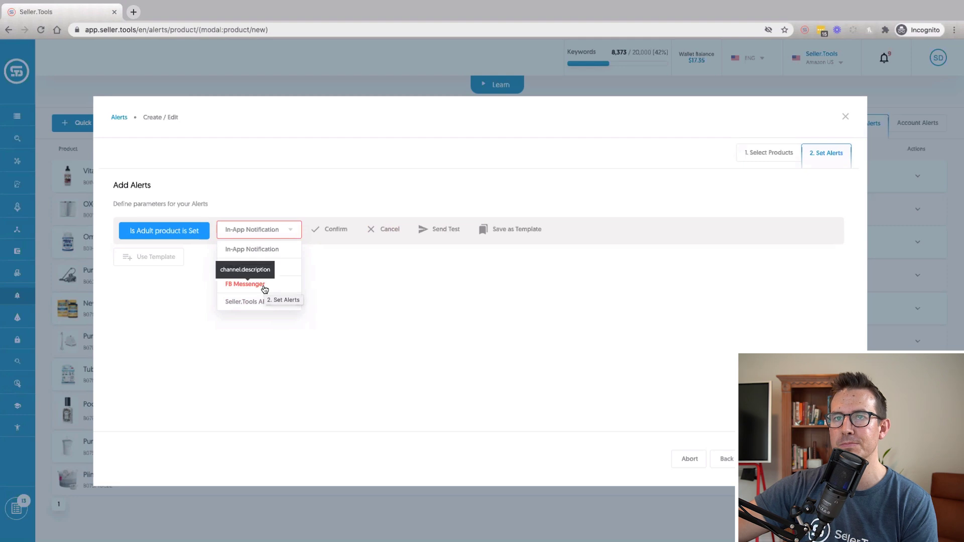
pyautogui.click(263, 284)
pyautogui.click(337, 232)
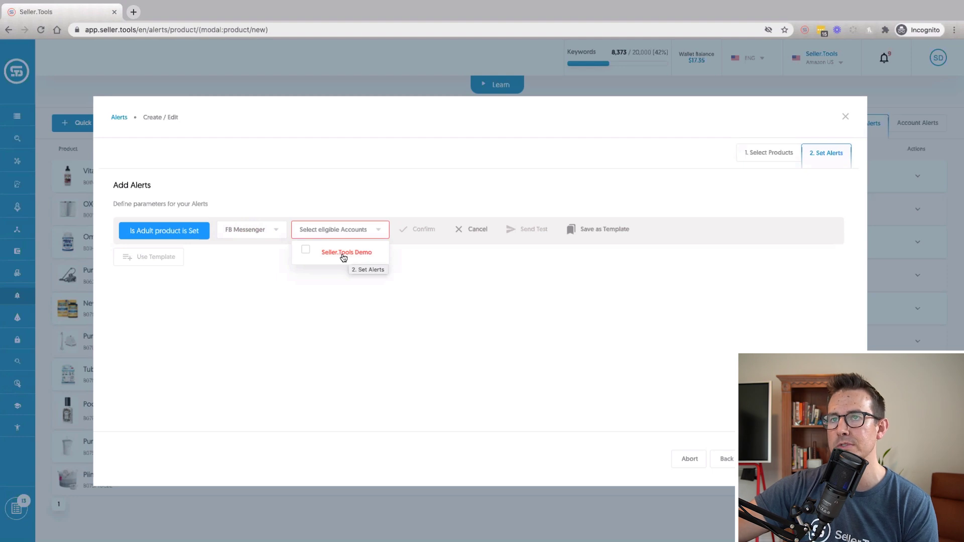
# Send the Is Adult product alert to Seller.Tools Demo and confirm it.
pyautogui.click(332, 257)
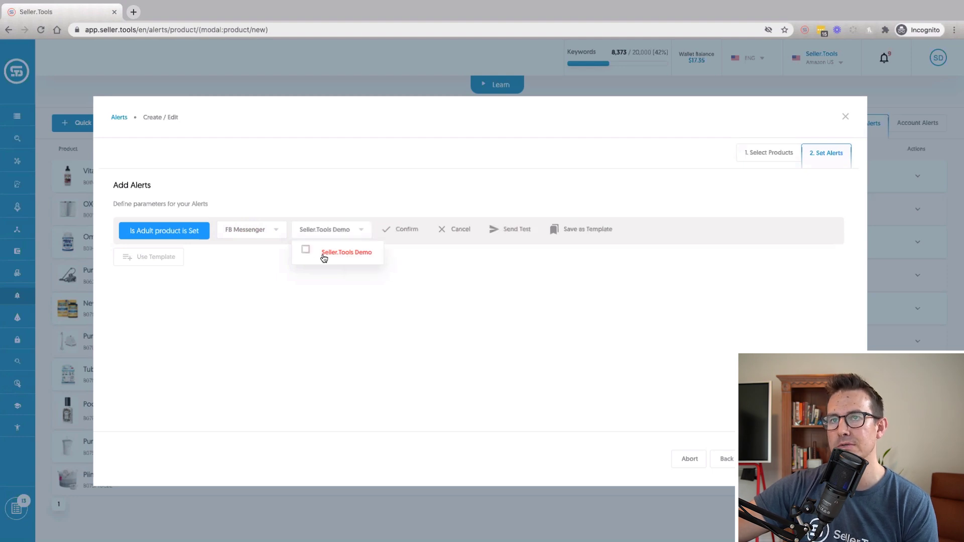
pyautogui.click(391, 176)
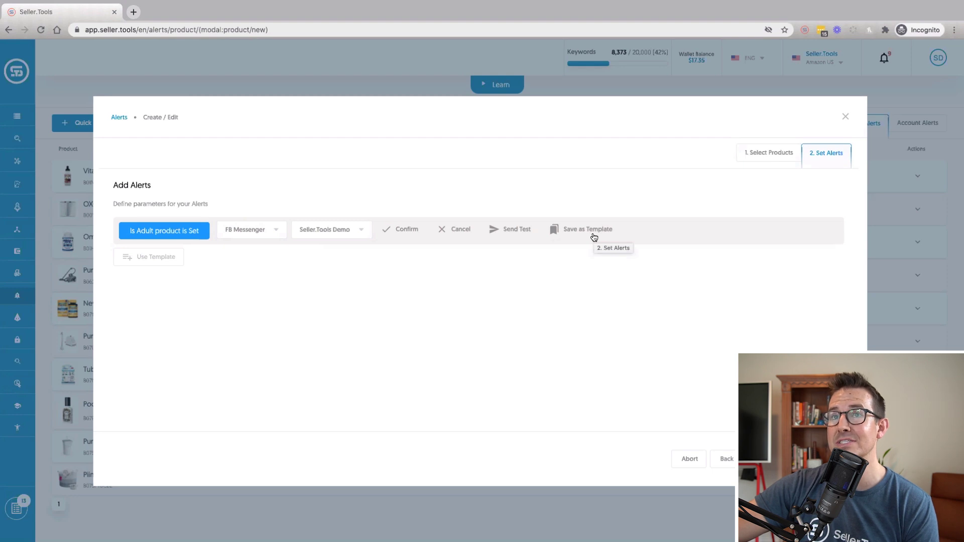
pyautogui.click(406, 232)
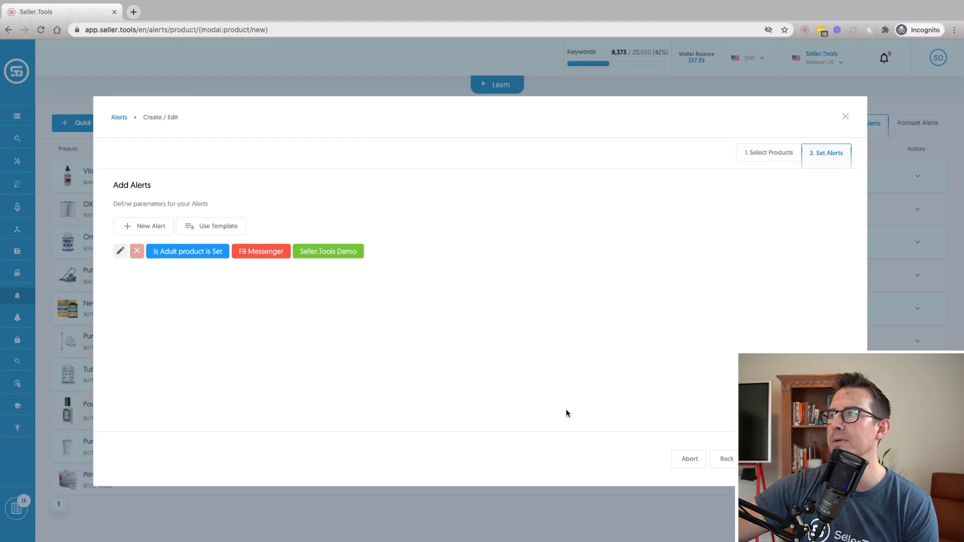
# Add a blank second alert row and bring up its alert type choices.
pyautogui.click(153, 229)
pyautogui.click(155, 230)
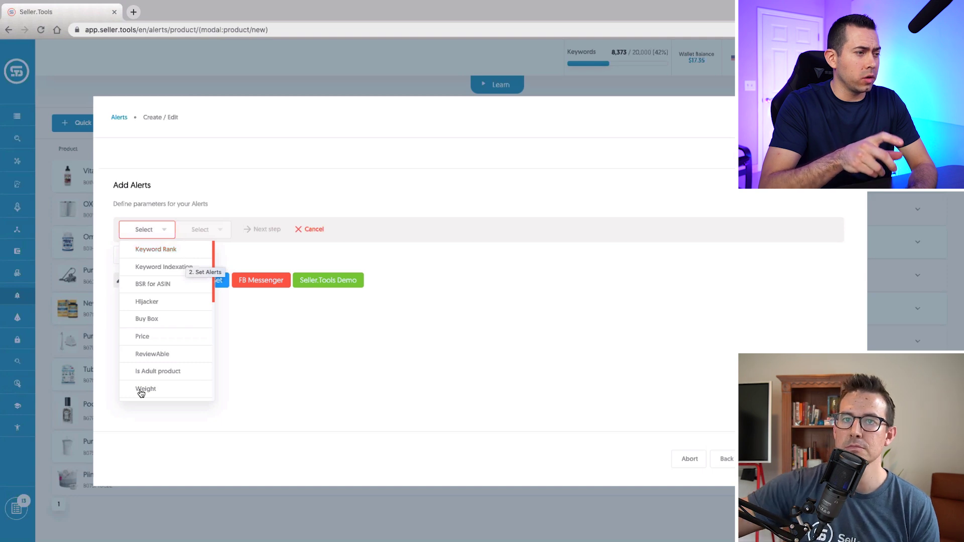
pyautogui.scroll(-5, 180, 329)
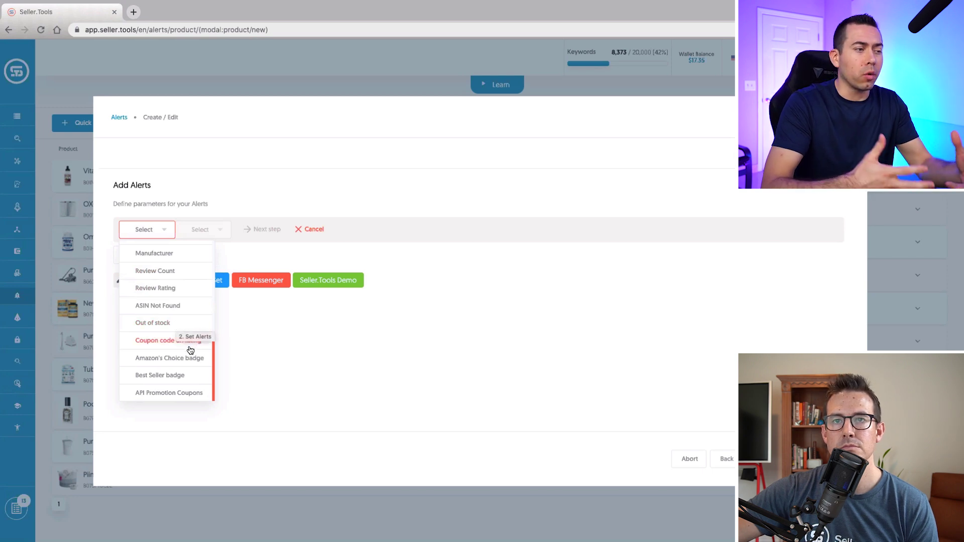
pyautogui.scroll(5, 189, 348)
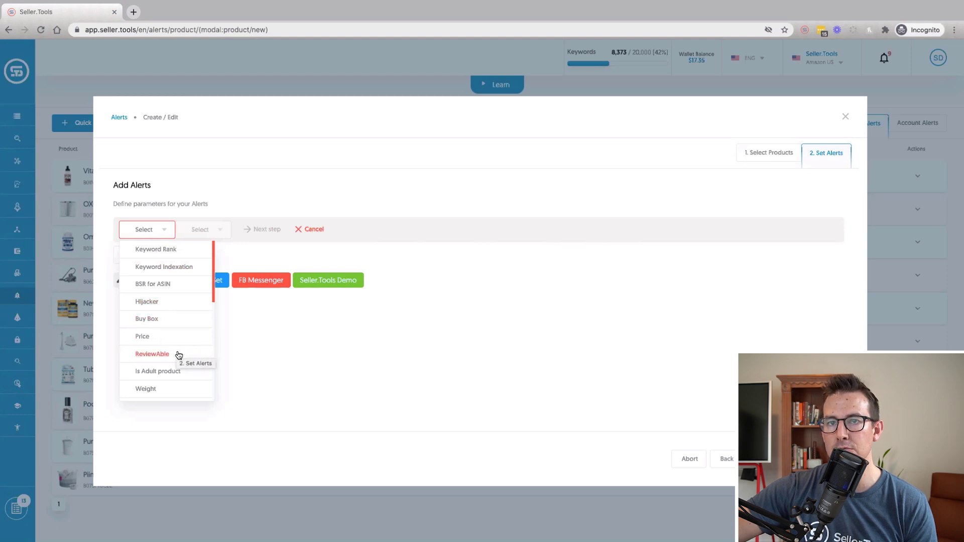
pyautogui.scroll(-1, 178, 354)
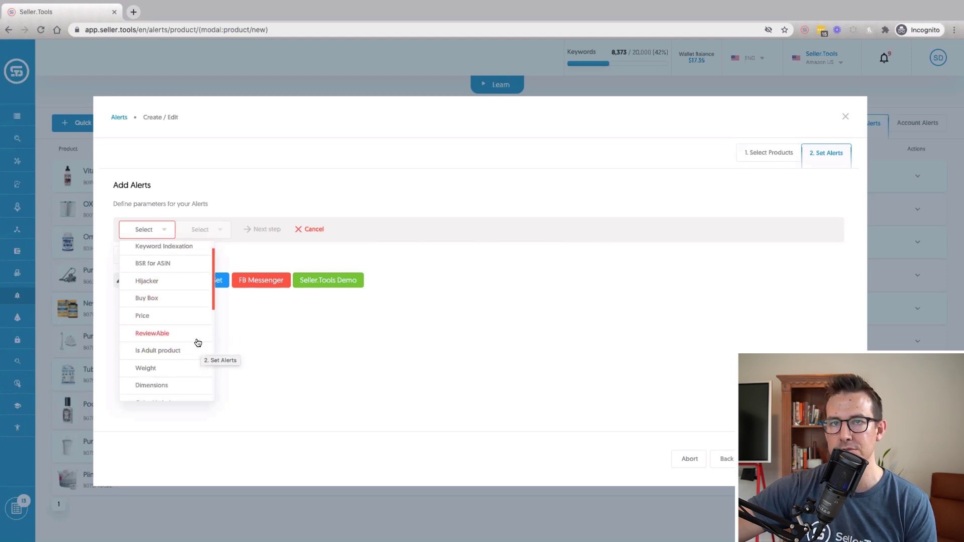
pyautogui.scroll(-1, 197, 344)
pyautogui.scroll(-2, 193, 357)
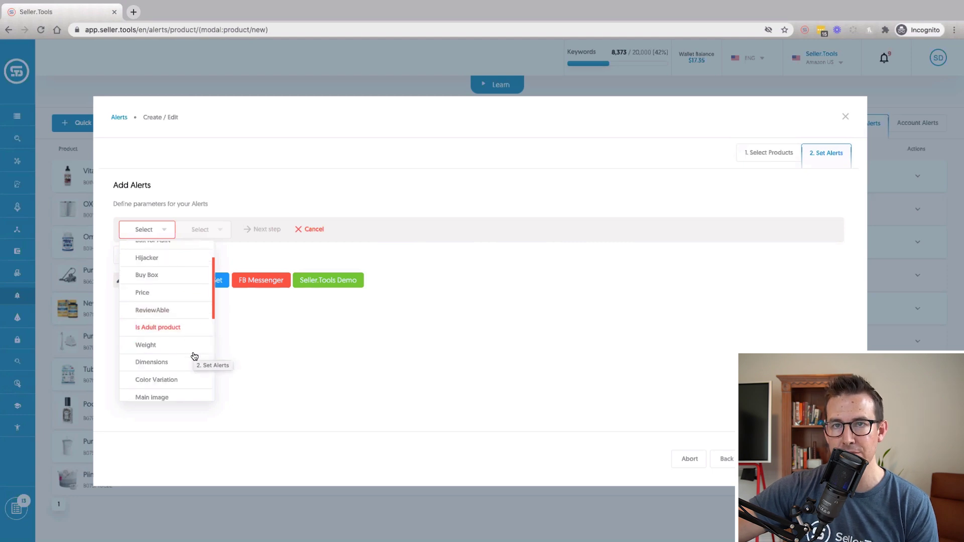
pyautogui.scroll(-3, 179, 367)
pyautogui.scroll(-6, 179, 361)
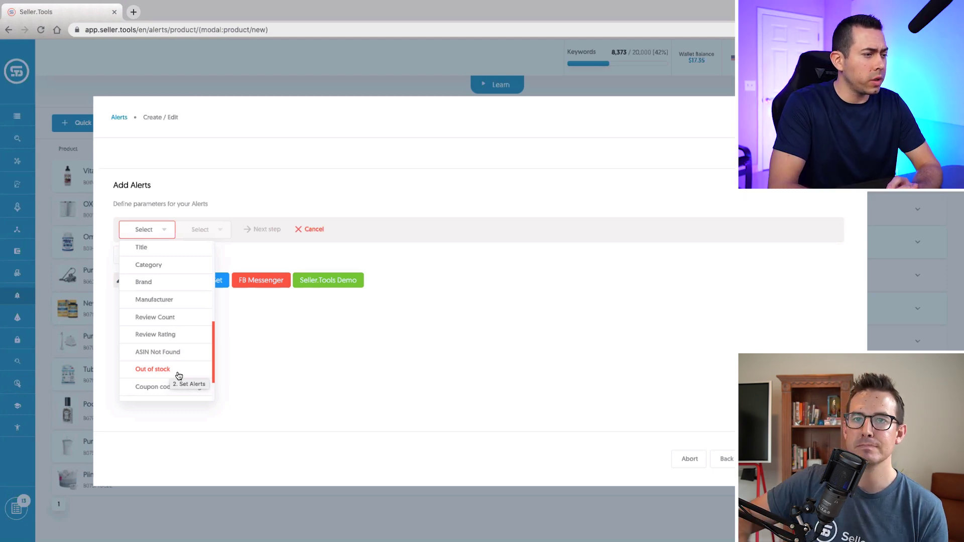
pyautogui.scroll(-2, 183, 384)
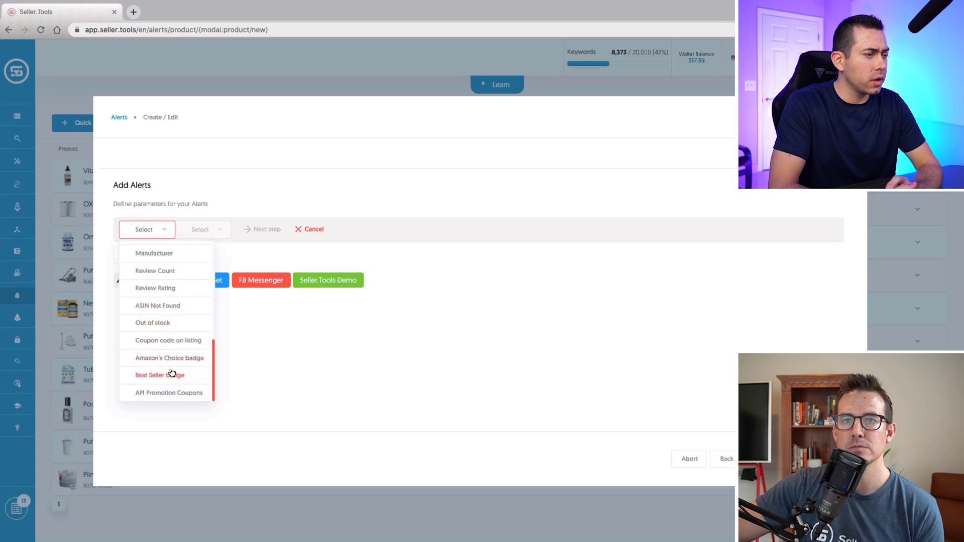
# Pick Coupon code on listing as the alert type and view its Present/Not Present options.
pyautogui.click(199, 341)
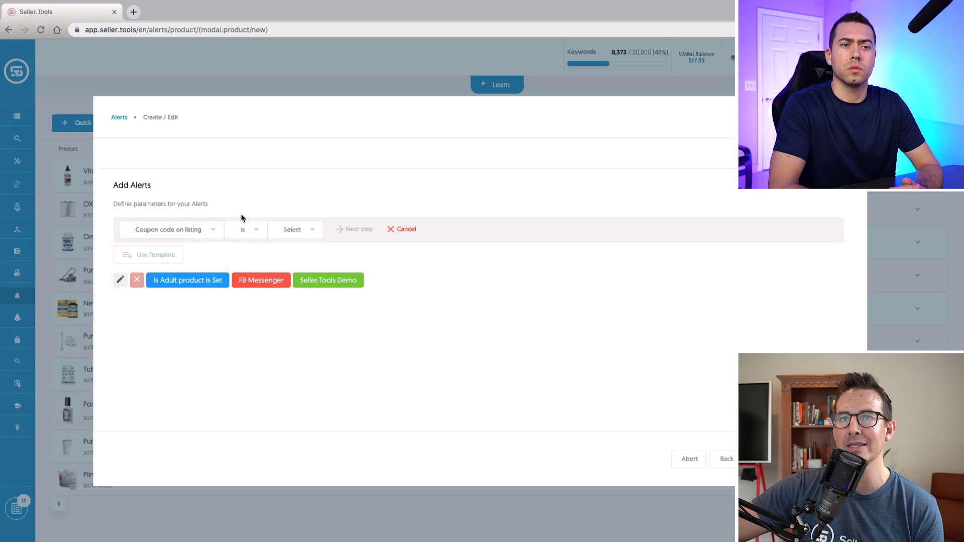
pyautogui.click(251, 229)
pyautogui.click(295, 230)
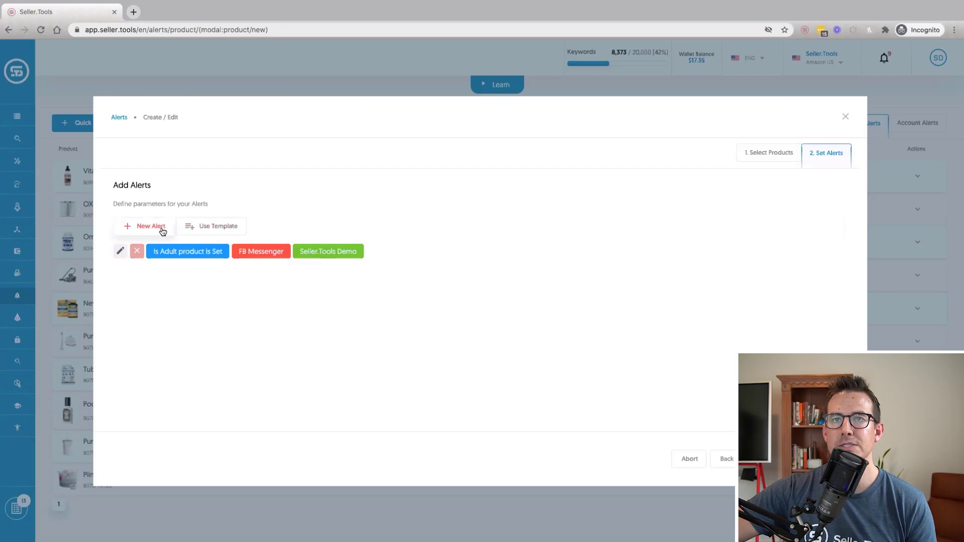
# Add a new alert with the condition Dimensions have Changed.
pyautogui.click(162, 230)
pyautogui.click(162, 234)
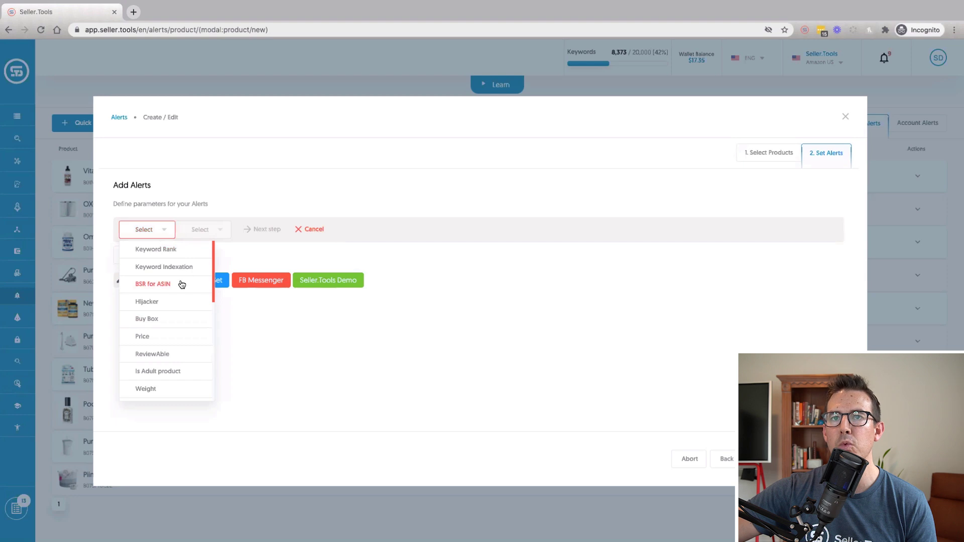
pyautogui.scroll(-1, 194, 334)
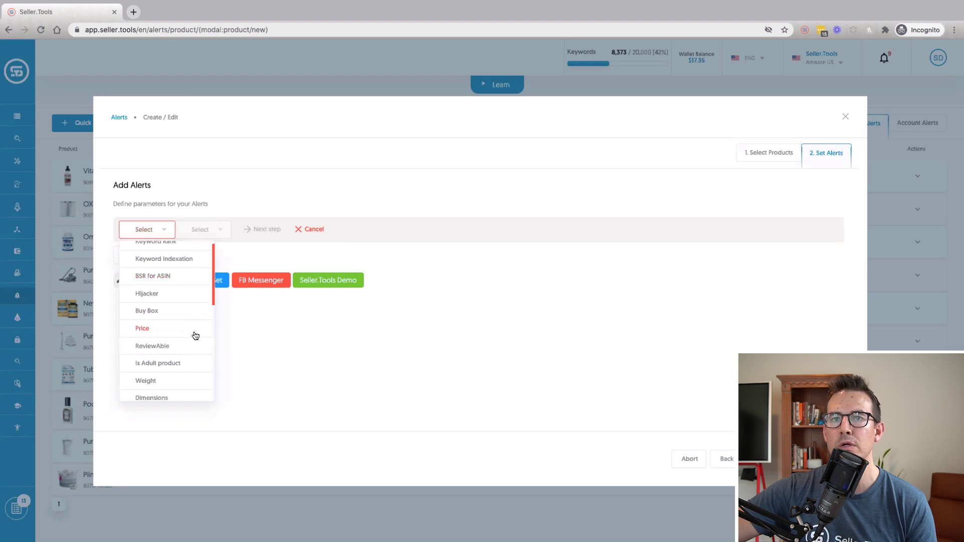
pyautogui.scroll(-1, 173, 296)
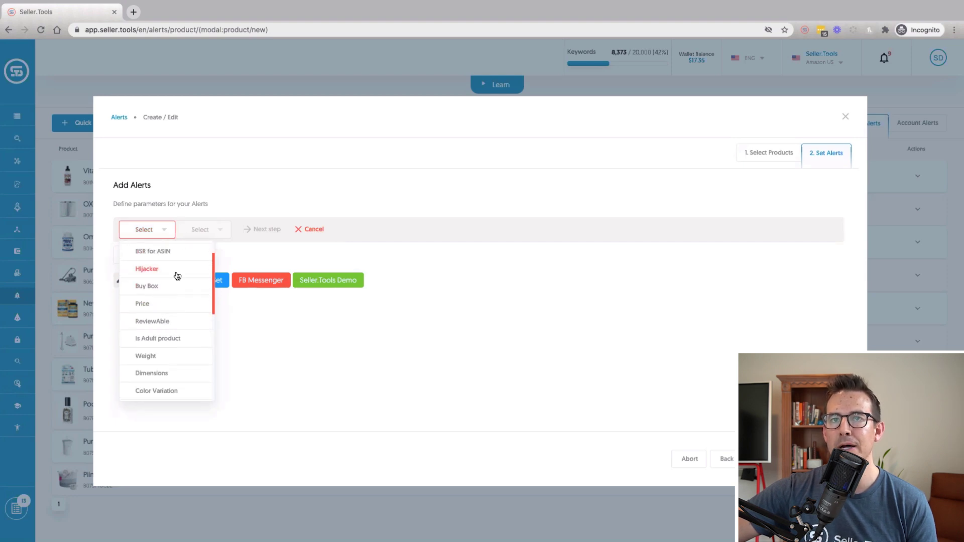
pyautogui.scroll(-1, 177, 284)
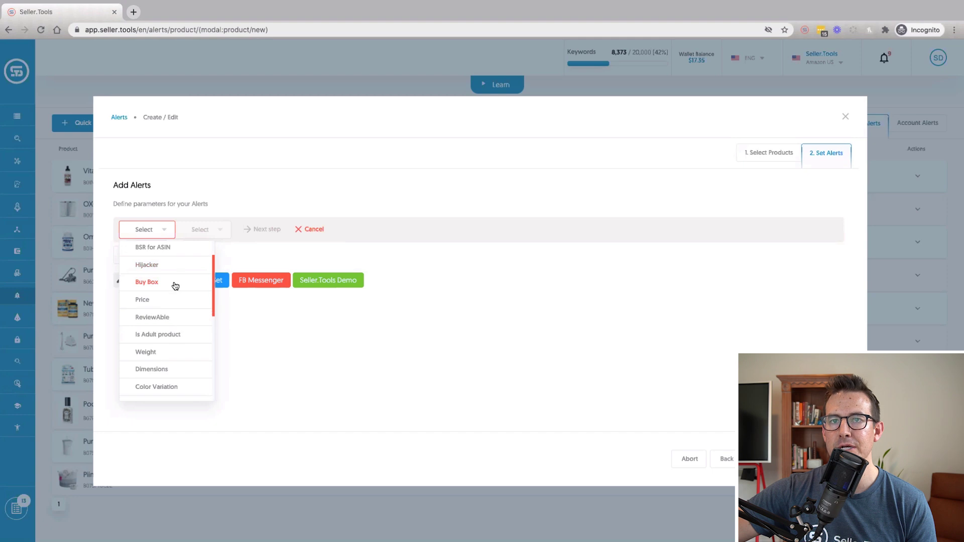
pyautogui.click(177, 366)
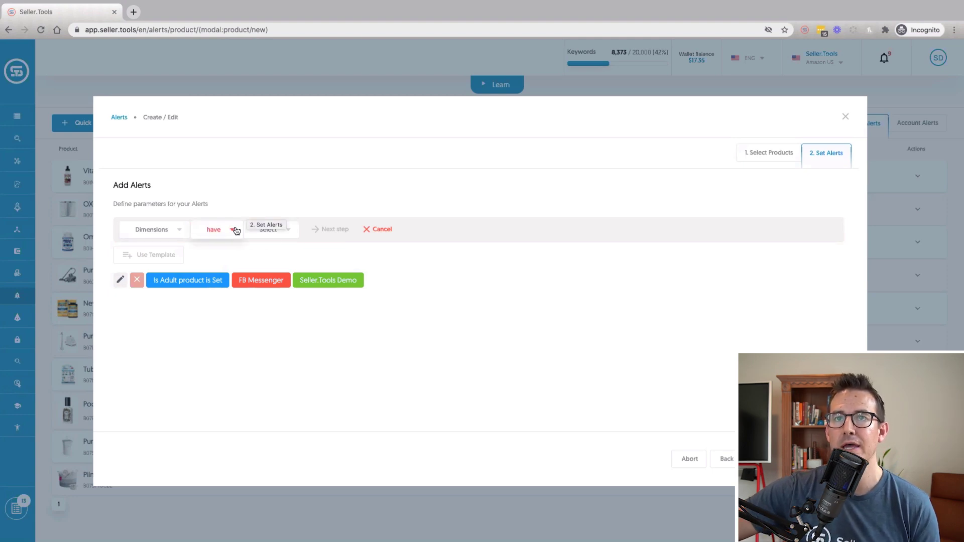
pyautogui.click(277, 229)
pyautogui.click(282, 250)
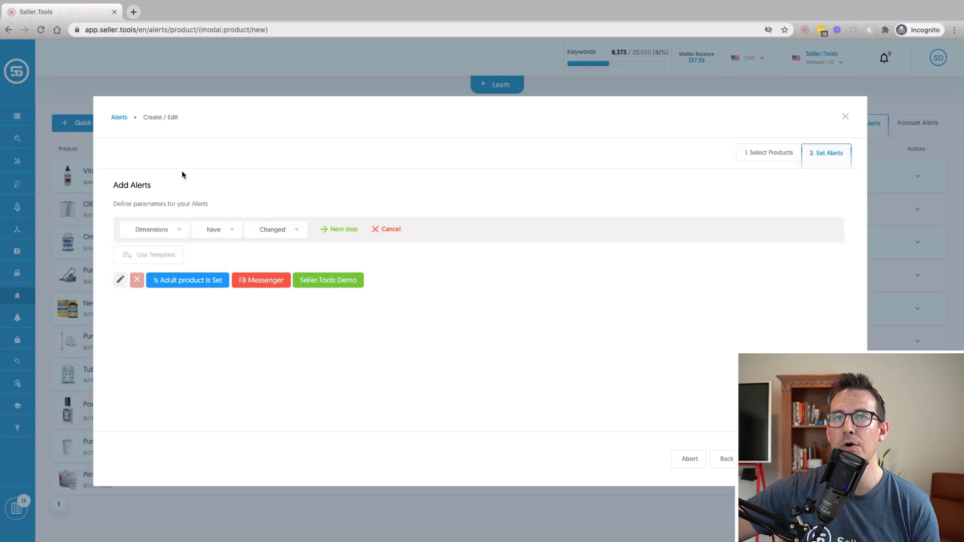
# Deliver the Dimensions alert via FB Messenger to Seller.Tools Demo and confirm it.
pyautogui.click(332, 230)
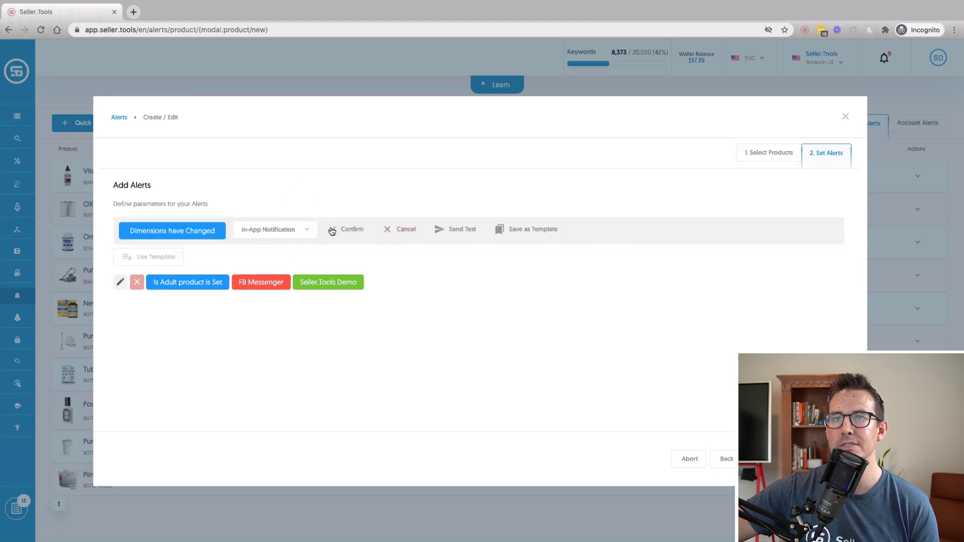
pyautogui.click(303, 229)
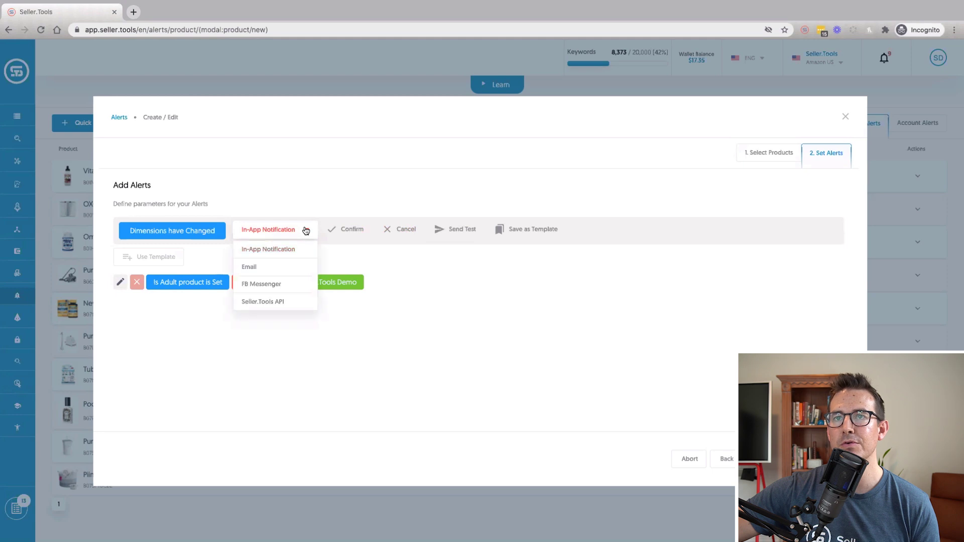
pyautogui.click(295, 285)
pyautogui.click(331, 234)
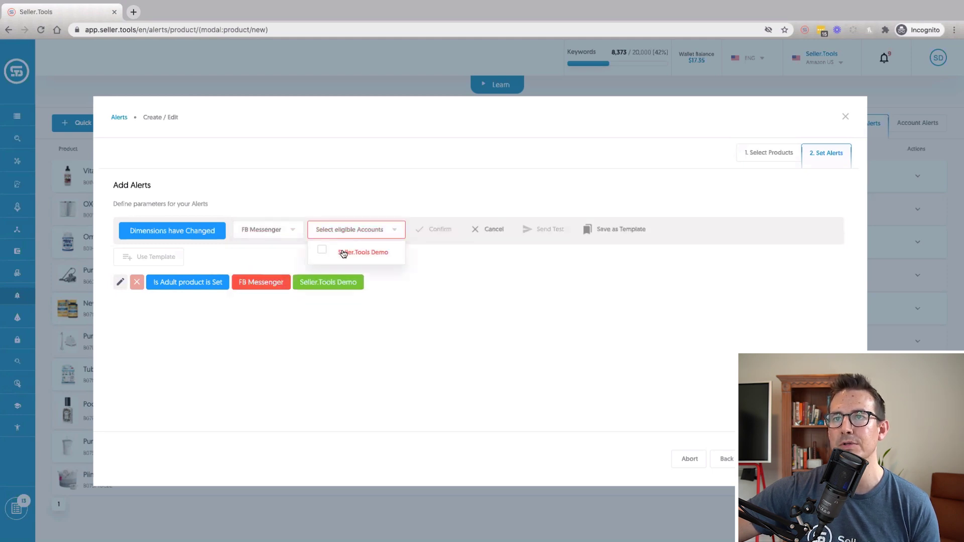
pyautogui.click(343, 254)
pyautogui.click(381, 191)
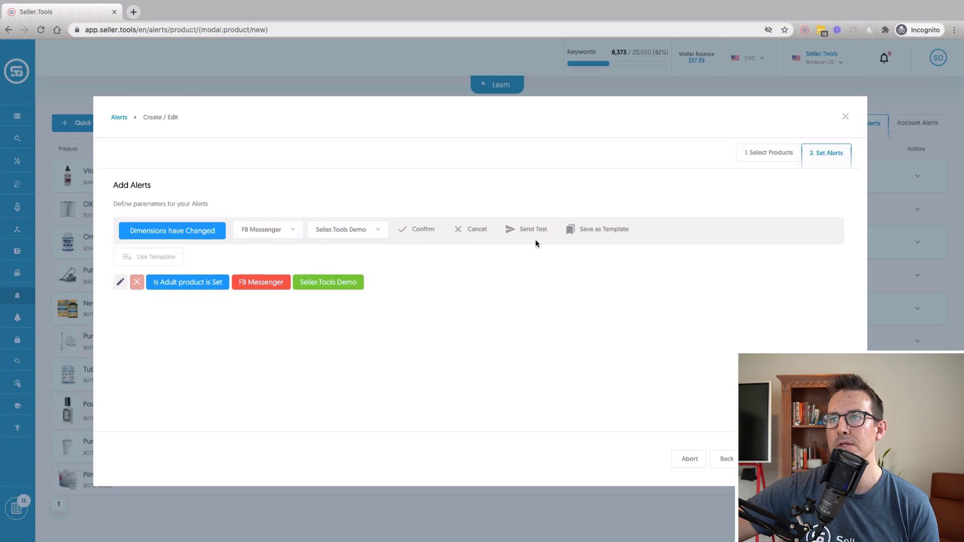
pyautogui.click(430, 233)
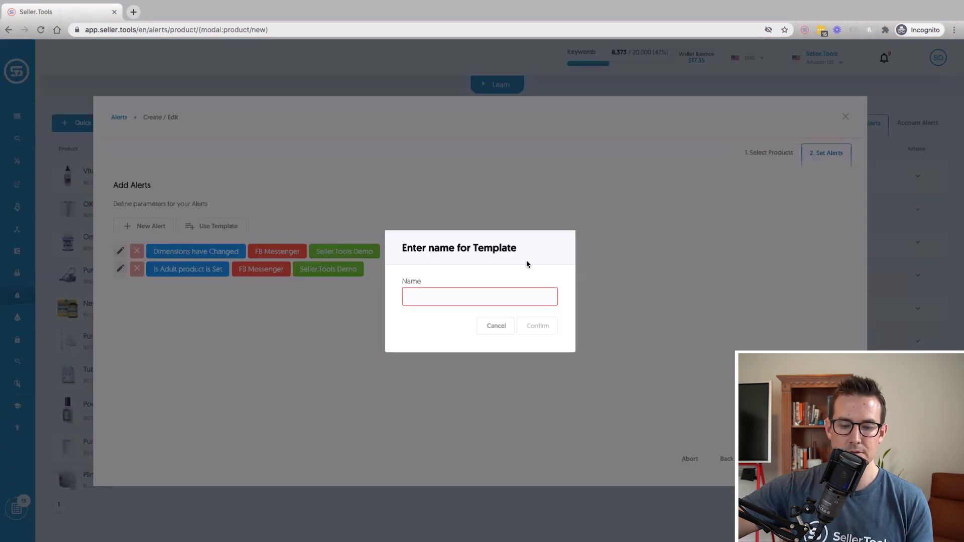
# Save the alerts as the template 'Sample Template' and view the saved templates list.
pyautogui.write('Sample ')
pyautogui.write('Tmeplat')
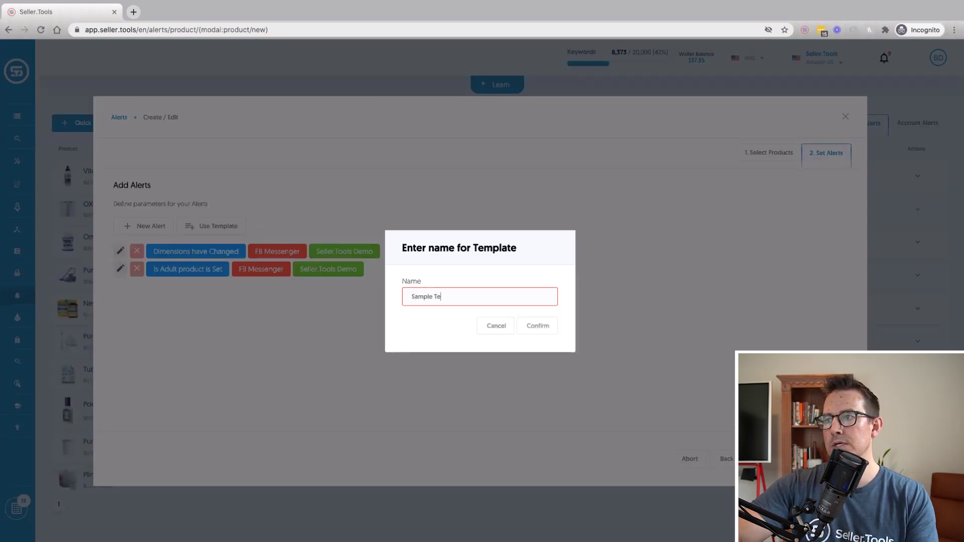
pyautogui.press('BackSpace')
pyautogui.press('BackSpace')
pyautogui.press('BackSpace')
pyautogui.press('BackSpace')
pyautogui.press('BackSpace')
pyautogui.press('BackSpace')
pyautogui.write('emplat')
pyautogui.press('BackSpace')
pyautogui.press('BackSpace')
pyautogui.press('BackSpace')
pyautogui.press('BackSpace')
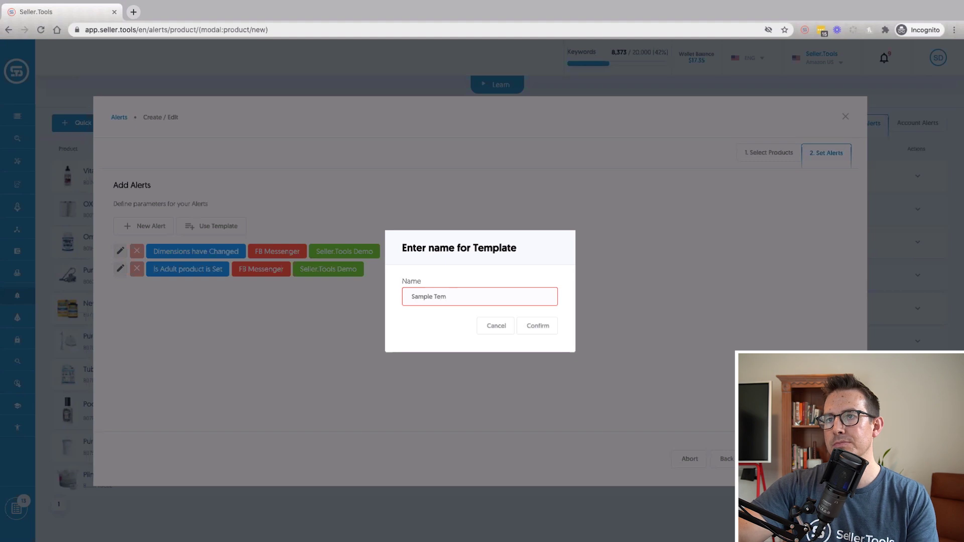
pyautogui.write('plate')
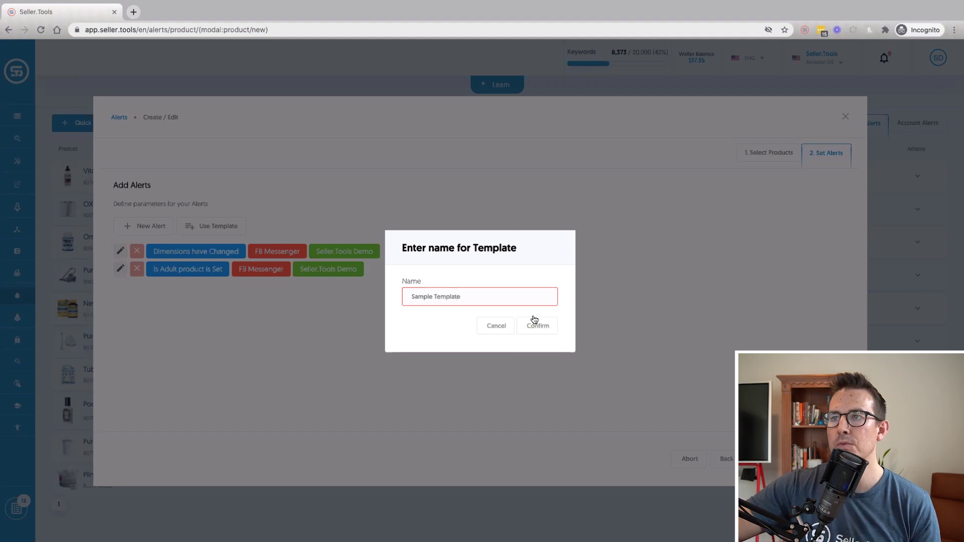
pyautogui.click(533, 322)
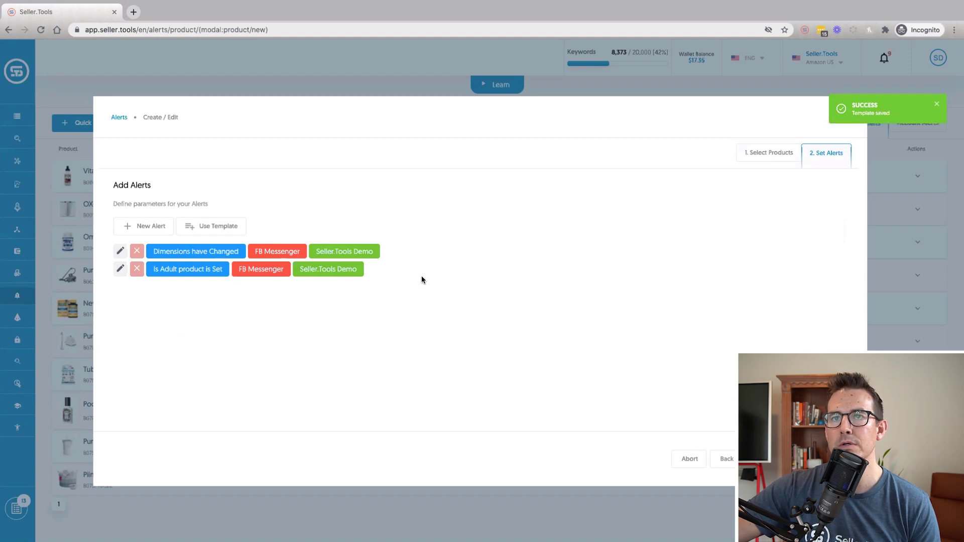
pyautogui.click(218, 235)
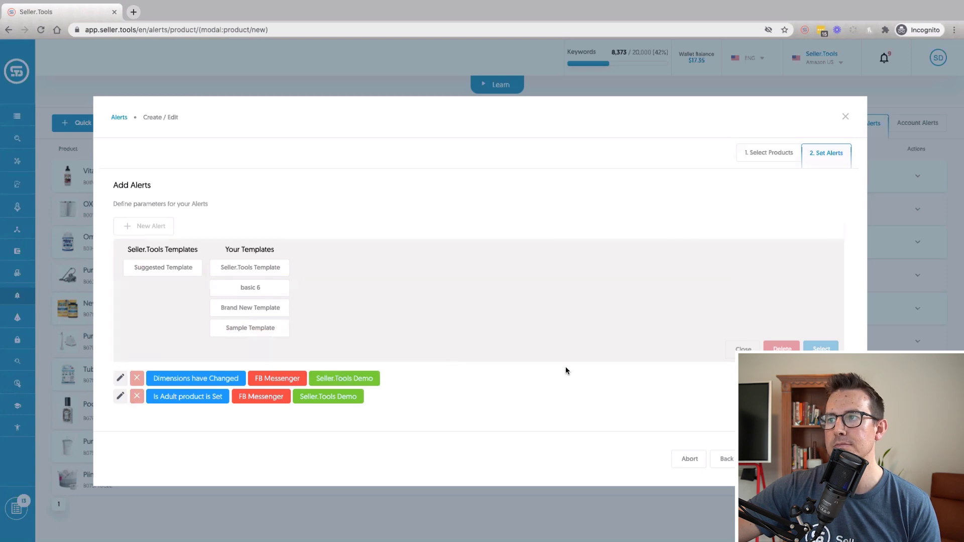
# Close the saved templates list to return to Add Alerts with the Dimensions and Is Adult product alerts.
pyautogui.click(743, 348)
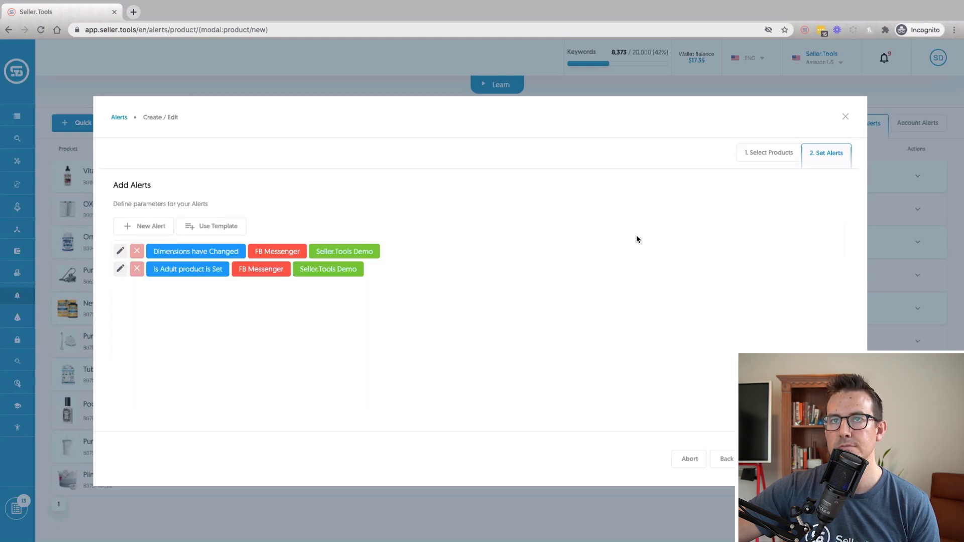